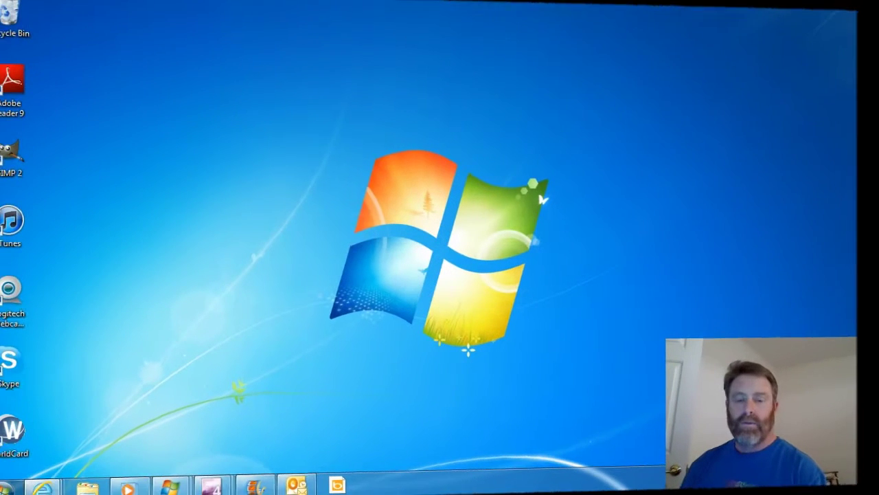
Step: Open a new Internet Explorer window and preview the open windows of the other programs on the taskbar
{"action": "right_click", "coordinate": [43, 486]}
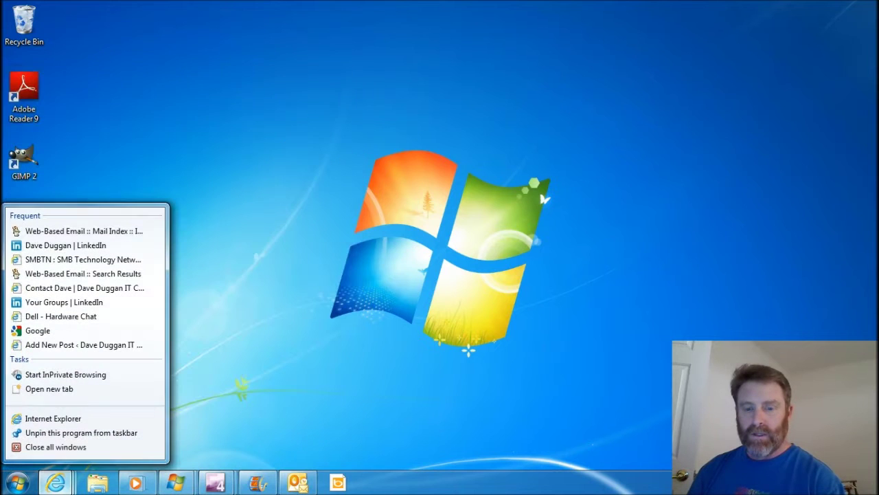
{"action": "left_click", "coordinate": [53, 419]}
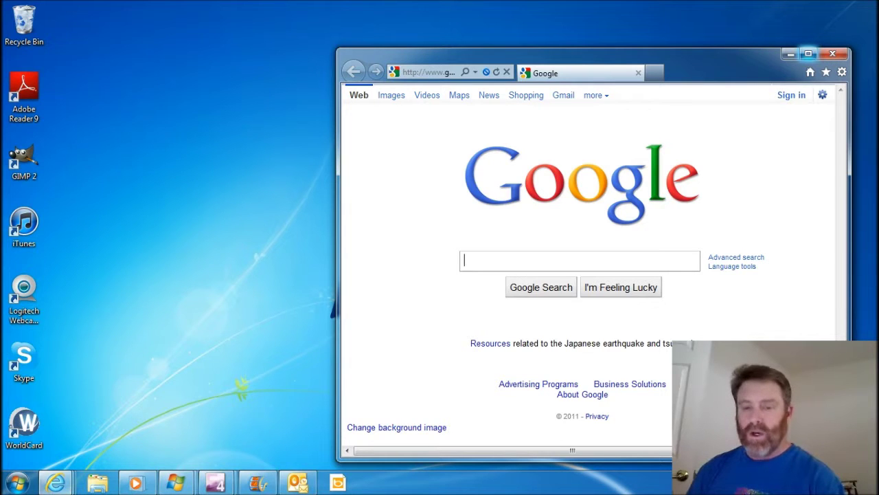
{"action": "mouse_move", "coordinate": [56, 483]}
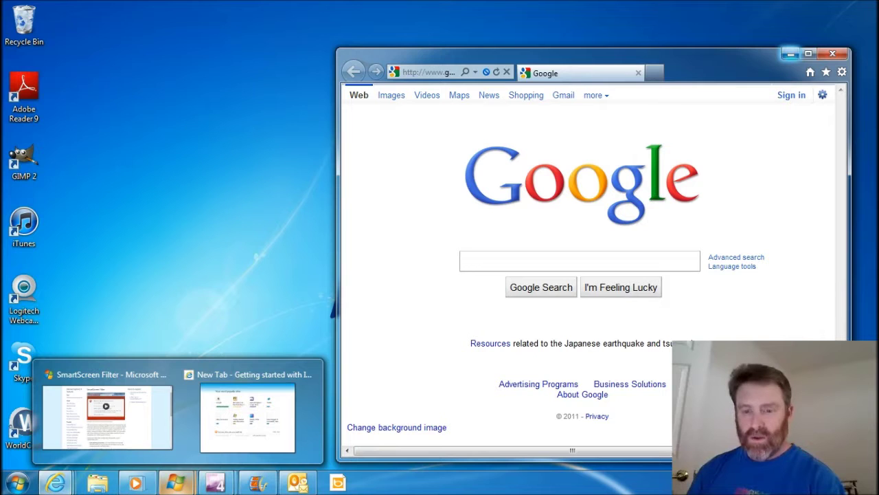
{"action": "mouse_move", "coordinate": [136, 483]}
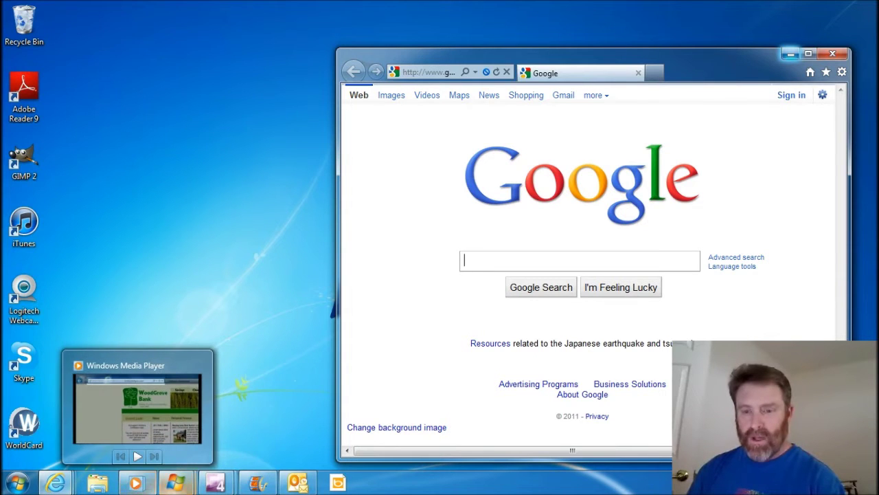
{"action": "mouse_move", "coordinate": [176, 483]}
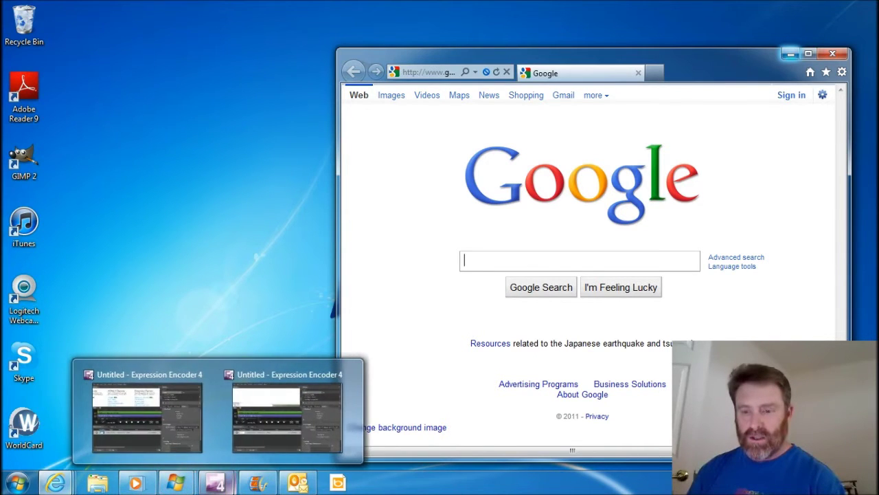
{"action": "mouse_move", "coordinate": [298, 482]}
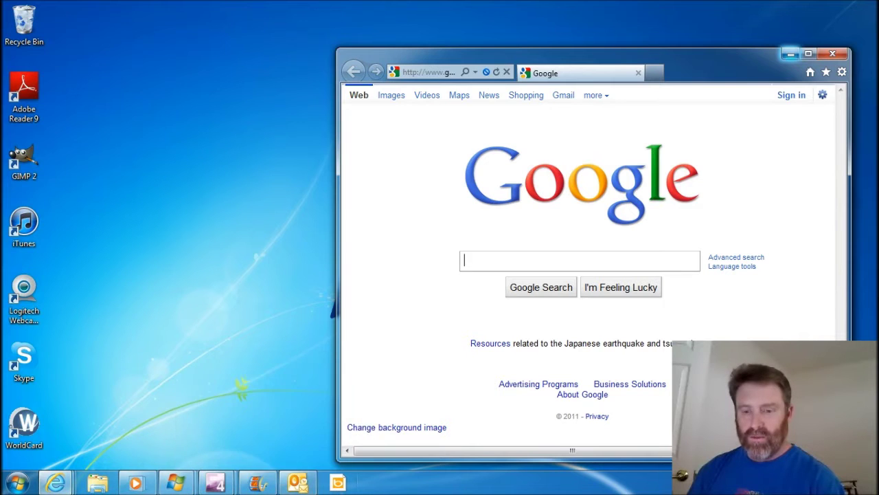
{"action": "mouse_move", "coordinate": [215, 483]}
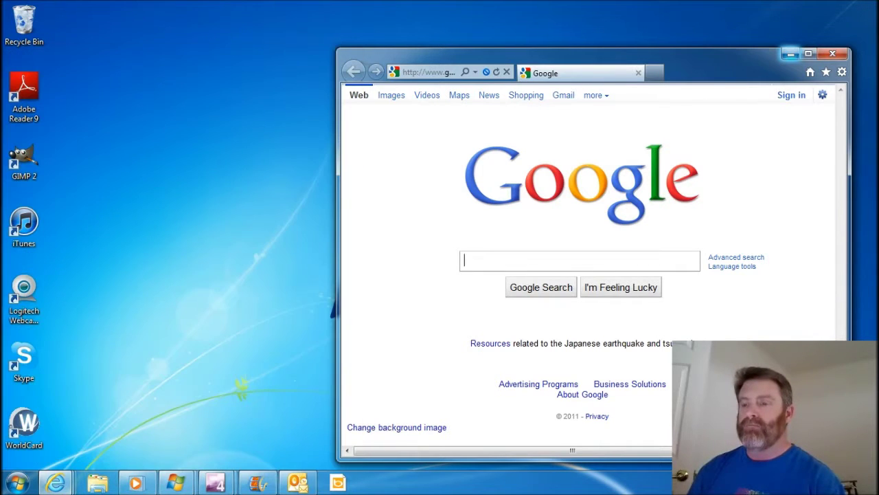
Step: Search Google for "bing" and open the Bing home page in a maximized window
{"action": "left_click", "coordinate": [484, 262]}
{"action": "type", "text": "bing"}
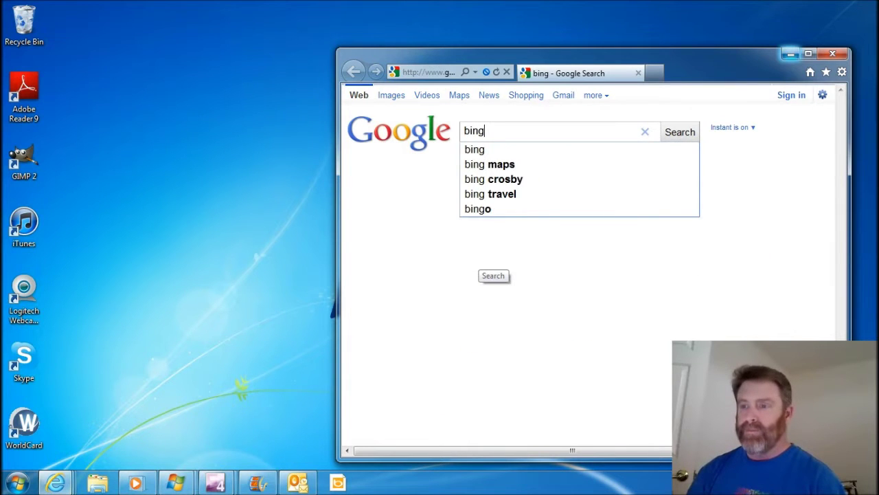
{"action": "key", "text": "Return"}
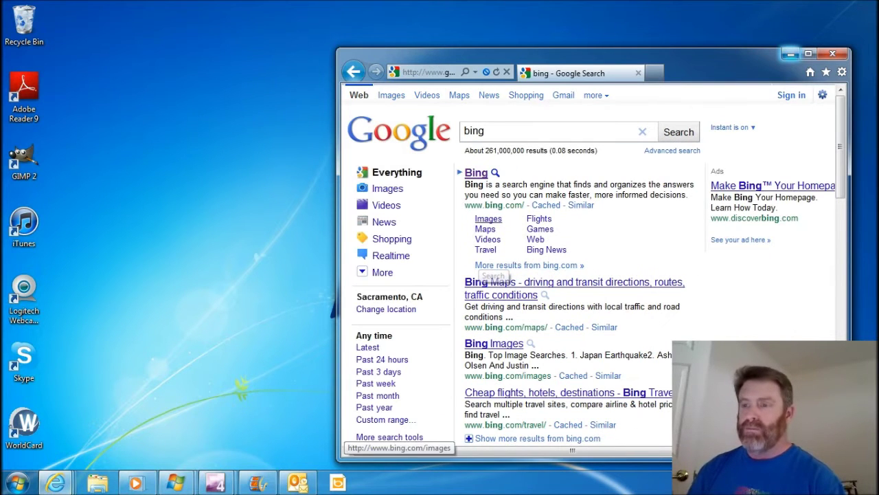
{"action": "left_click", "coordinate": [476, 172]}
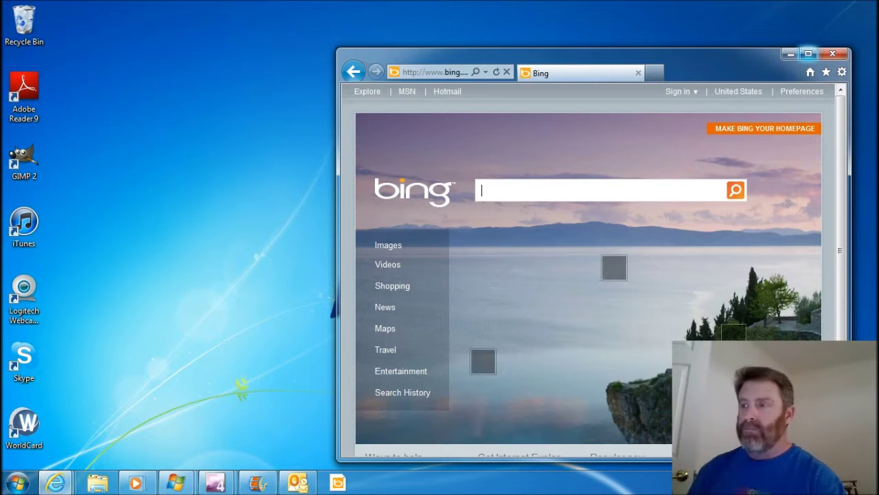
{"action": "left_click", "coordinate": [808, 53]}
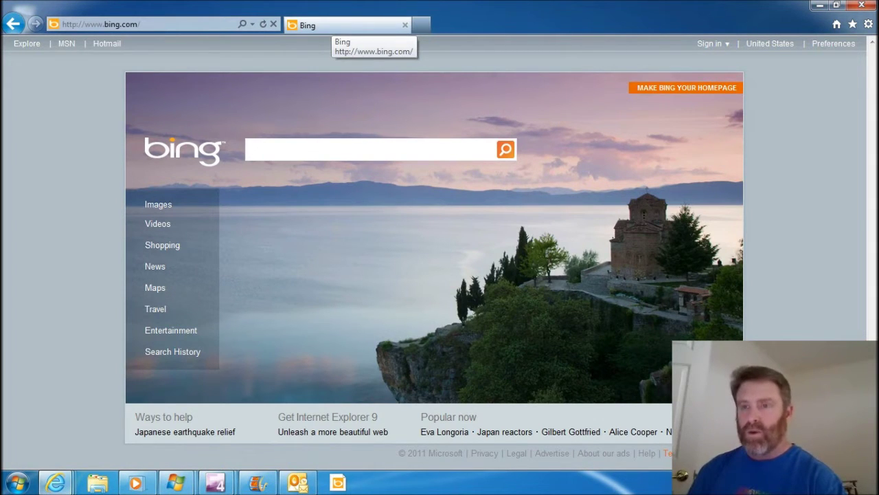
Step: Try pinning the Bing tab to the taskbar, and view the already pinned Bing site in its own window
{"action": "left_click_drag", "start_coordinate": [331, 25], "coordinate": [454, 481]}
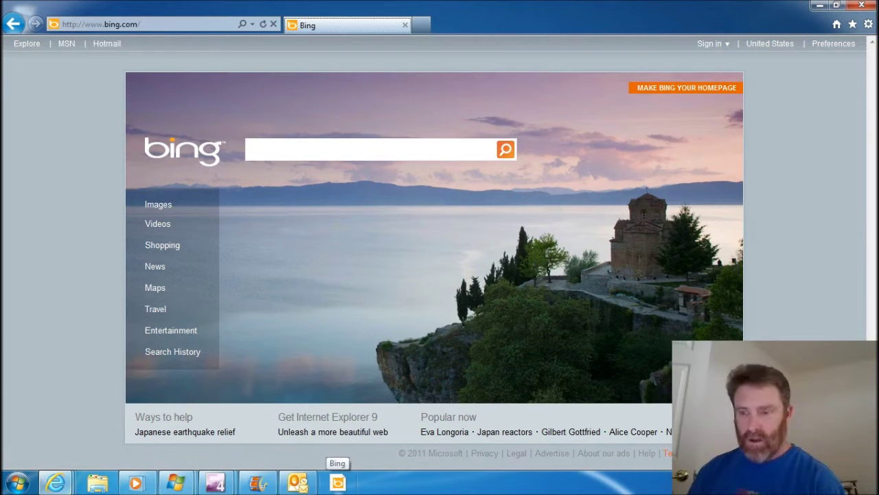
{"action": "left_click", "coordinate": [338, 482]}
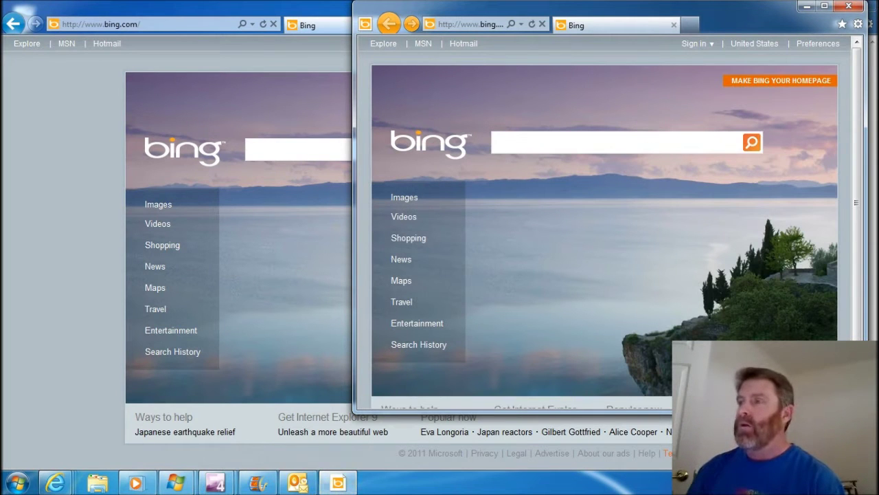
{"action": "left_click", "coordinate": [848, 5]}
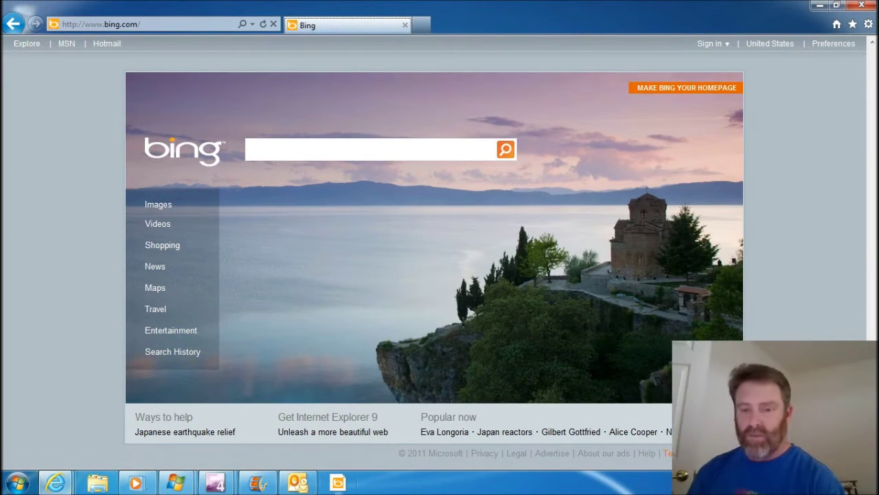
Step: Switch to the "Getting started with Internet Explorer 9" window and go to its "Pin sites to the taskbar" section
{"action": "left_click", "coordinate": [56, 483]}
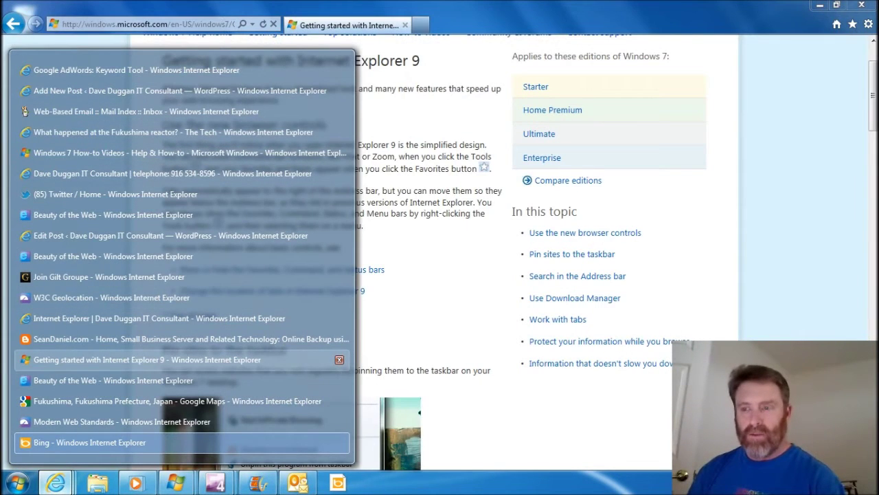
{"action": "left_click", "coordinate": [172, 359]}
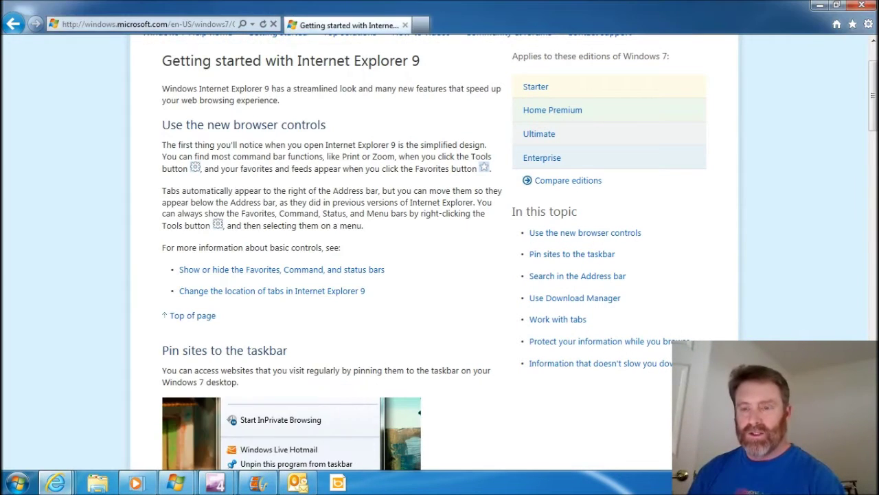
{"action": "scroll", "coordinate": [440, 254], "scroll_direction": "up", "scroll_amount": 1}
{"action": "scroll", "coordinate": [440, 254], "scroll_direction": "up", "scroll_amount": 1}
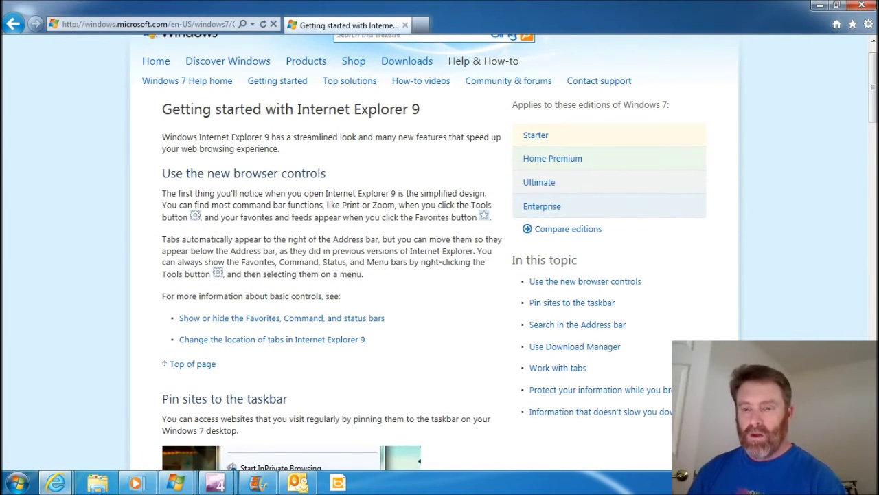
{"action": "scroll", "coordinate": [440, 254], "scroll_direction": "down", "scroll_amount": 4}
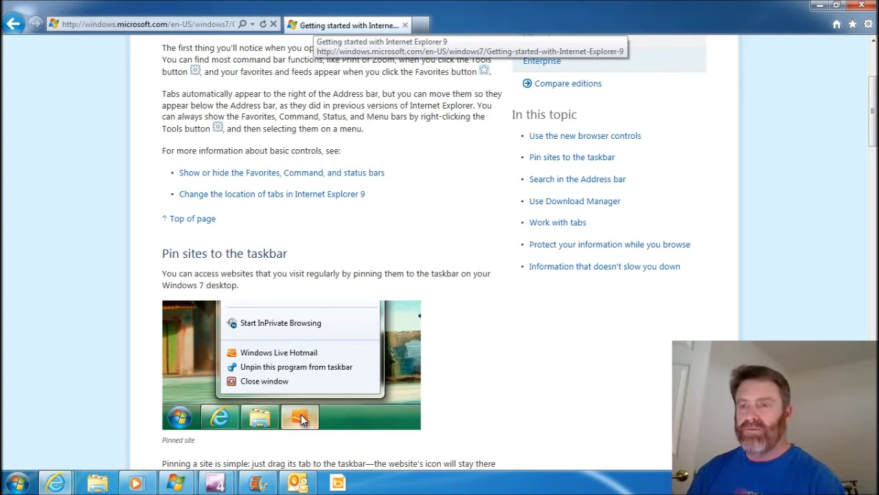
Step: Try pinning the "Getting started with Internet Explorer 9" page to the taskbar, and review the list of open browser windows
{"action": "left_click_drag", "start_coordinate": [347, 25], "coordinate": [471, 464]}
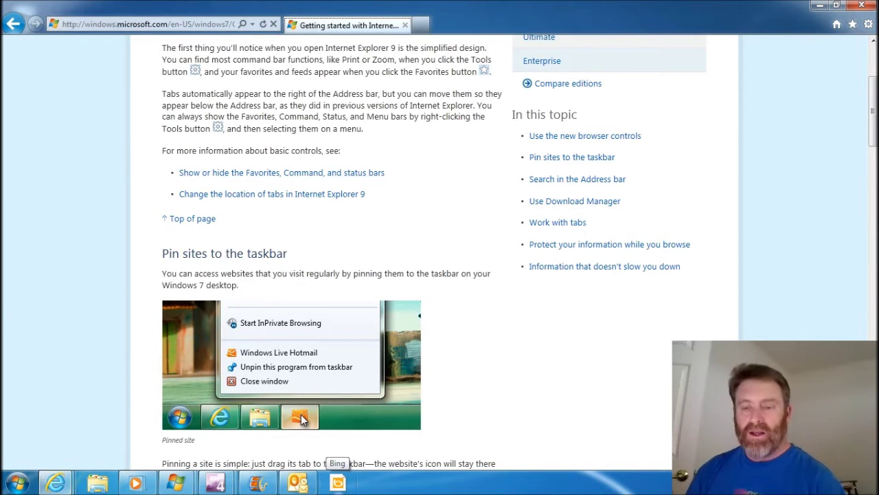
{"action": "mouse_move", "coordinate": [57, 482]}
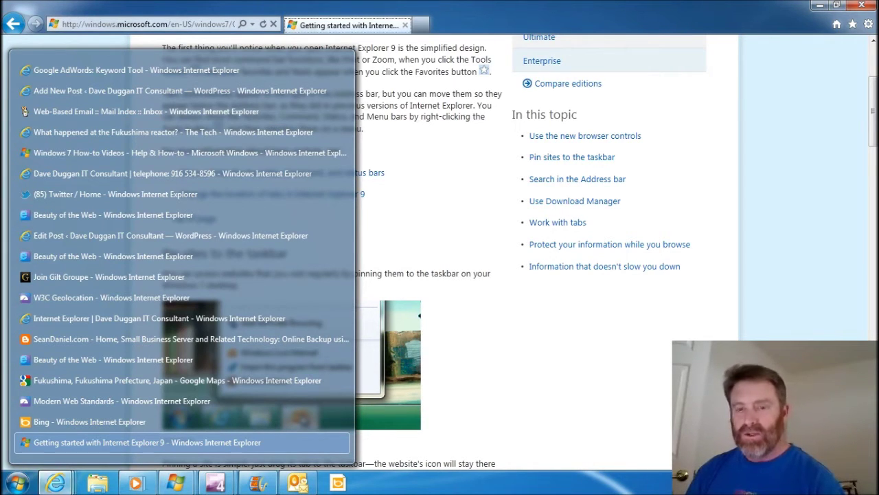
{"action": "mouse_move", "coordinate": [339, 132]}
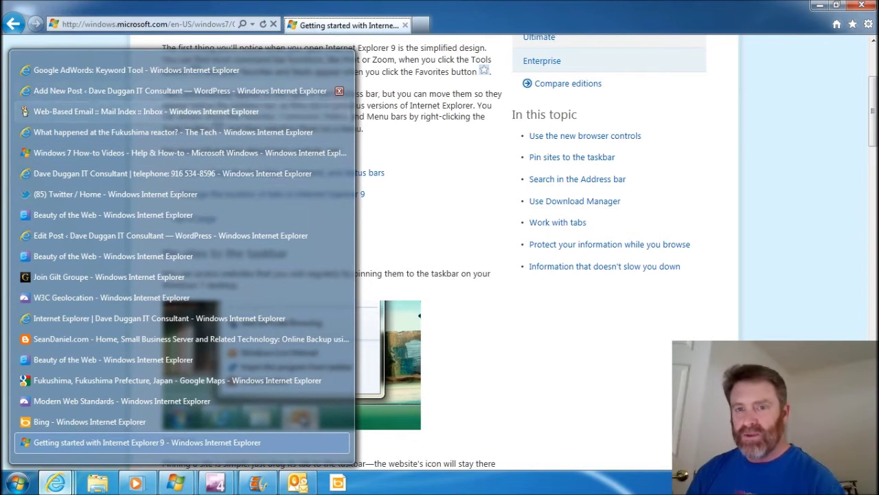
{"action": "left_click", "coordinate": [56, 483]}
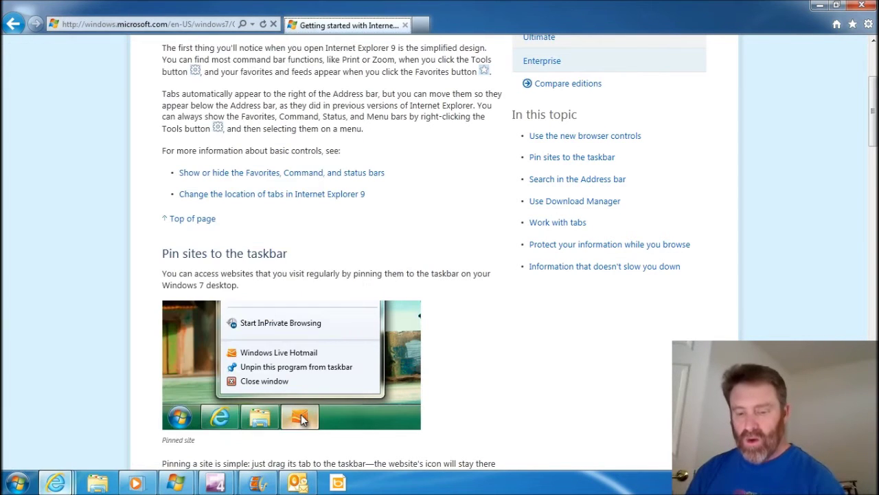
{"action": "mouse_move", "coordinate": [57, 483]}
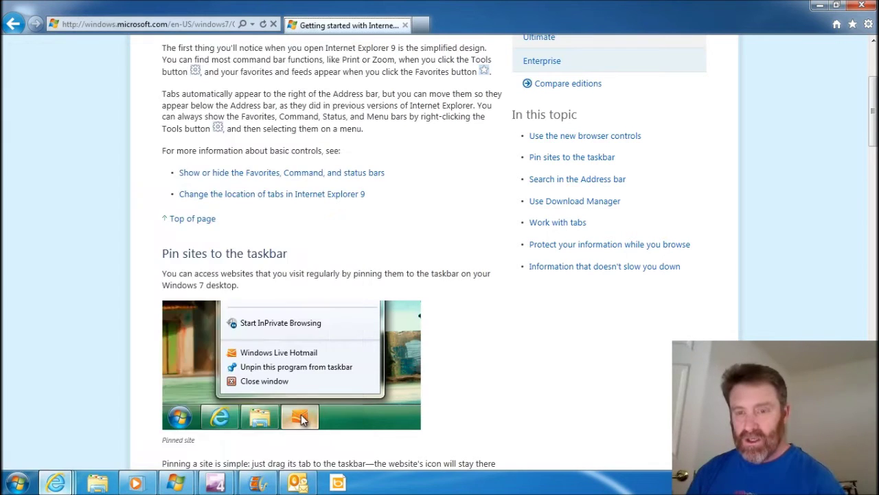
Step: Cycle through the open windows in the 3D window switcher and switch to the Modern Web Standards page
{"action": "key", "text": "super+Tab"}
{"action": "key", "text": "super+Tab"}
{"action": "key", "text": "super+Tab"}
{"action": "key", "text": "super+Tab"}
{"action": "key", "text": "super+Tab"}
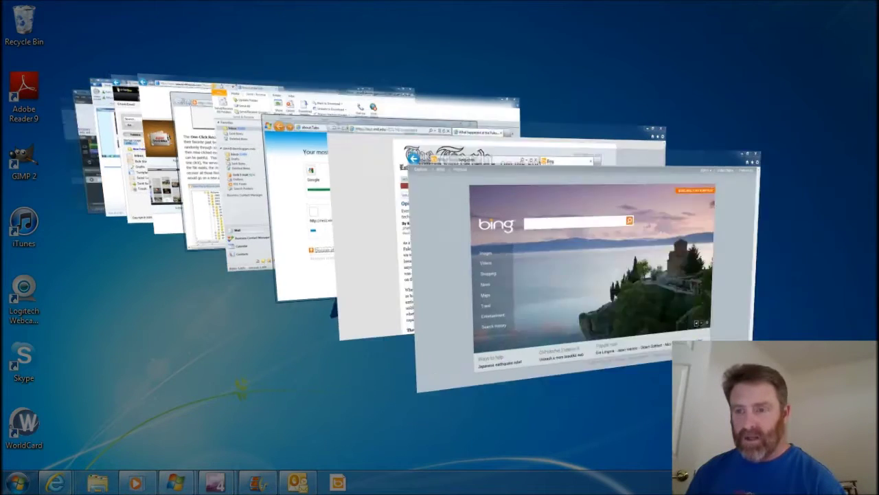
{"action": "key", "text": "super+Tab"}
{"action": "key", "text": "super+Tab"}
{"action": "key", "text": "super+Tab"}
{"action": "key", "text": "super+Tab"}
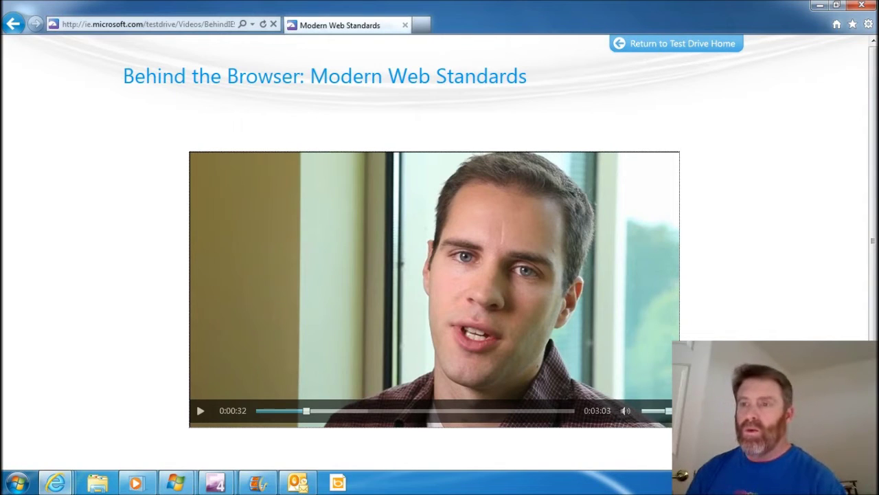
Step: View the toolbar display options without changing them, and open a new tab beside the Modern Web Standards page
{"action": "right_click", "coordinate": [453, 22]}
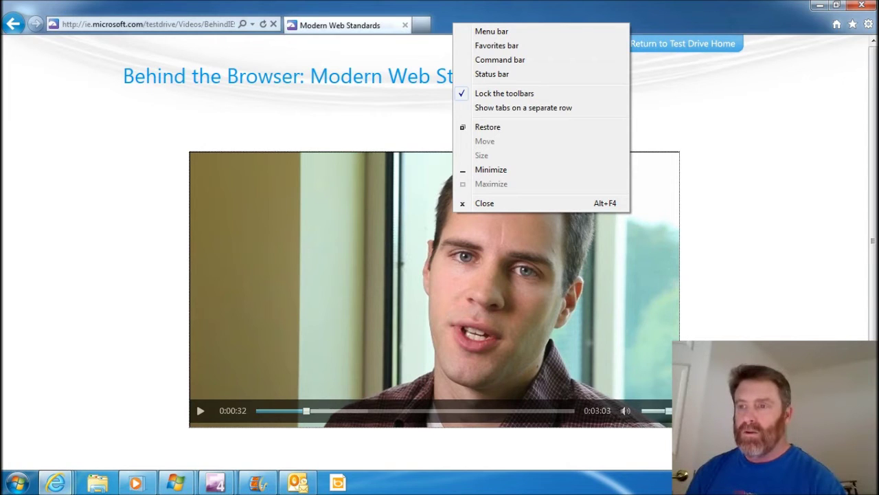
{"action": "key", "text": "Escape"}
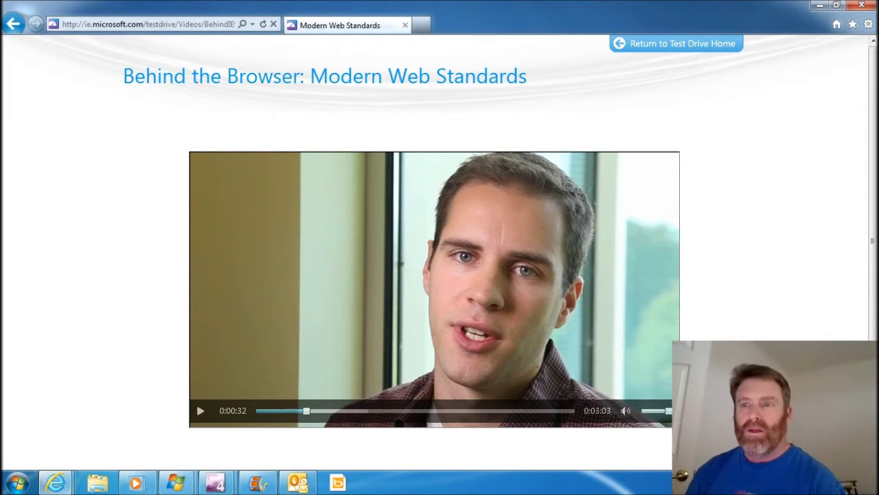
{"action": "right_click", "coordinate": [354, 26]}
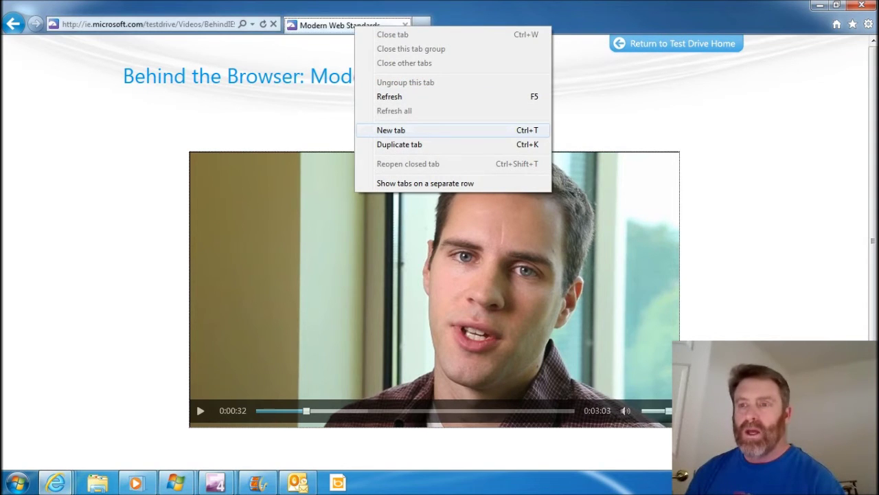
{"action": "left_click", "coordinate": [390, 130]}
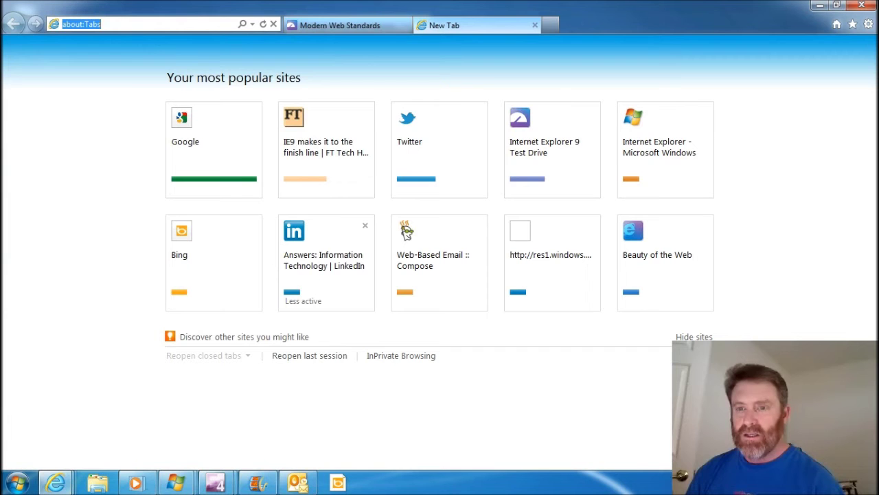
Step: Switch back to the "Getting started with Internet Explorer 9" page and go to its "Search in the Address bar" section
{"action": "left_click", "coordinate": [55, 483]}
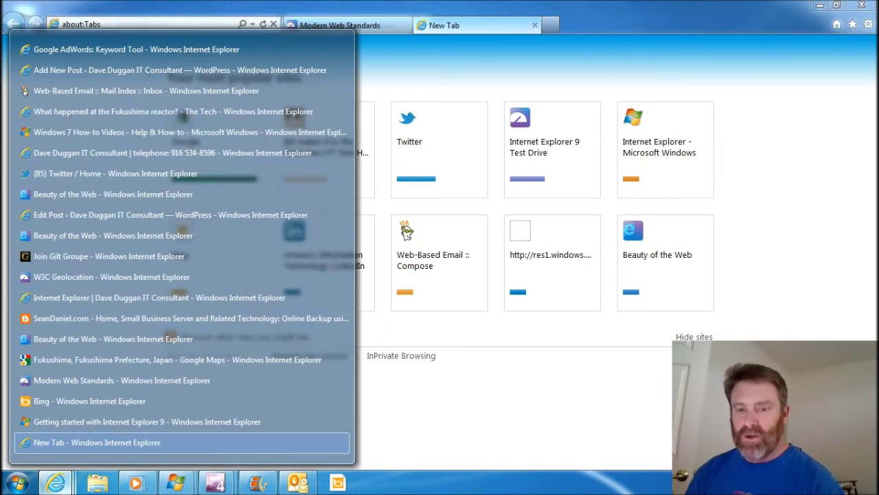
{"action": "mouse_move", "coordinate": [323, 383]}
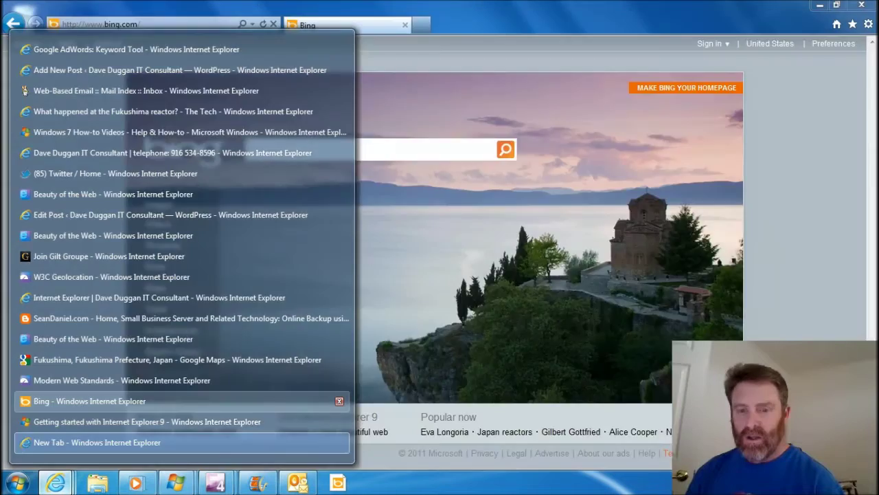
{"action": "left_click", "coordinate": [300, 414]}
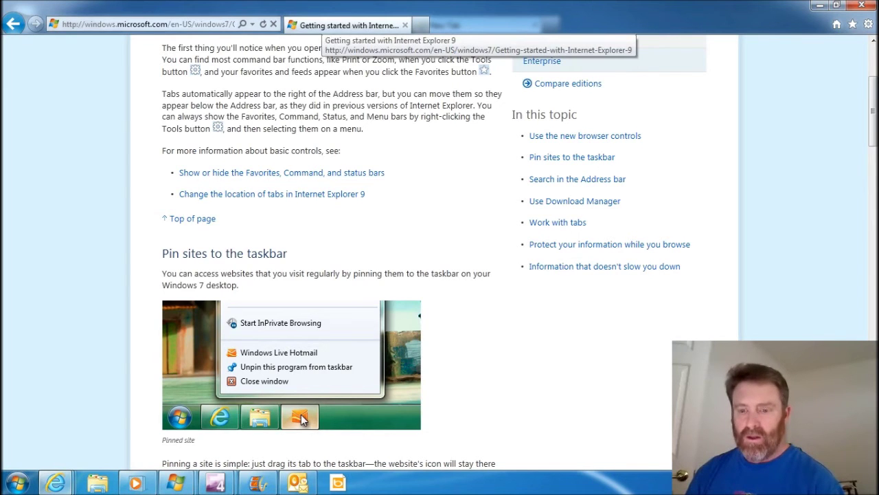
{"action": "mouse_move", "coordinate": [175, 483]}
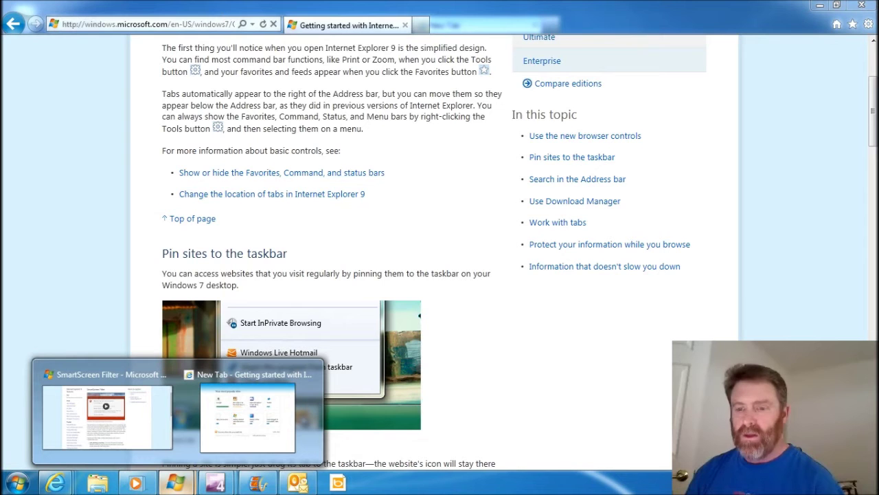
{"action": "mouse_move", "coordinate": [247, 413]}
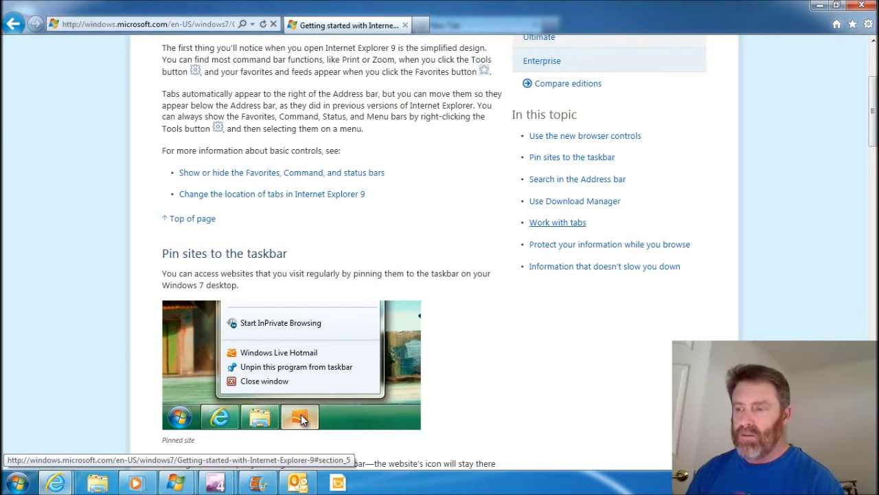
{"action": "scroll", "coordinate": [557, 222], "scroll_direction": "down", "scroll_amount": 5}
{"action": "scroll", "coordinate": [439, 251], "scroll_direction": "down", "scroll_amount": 10}
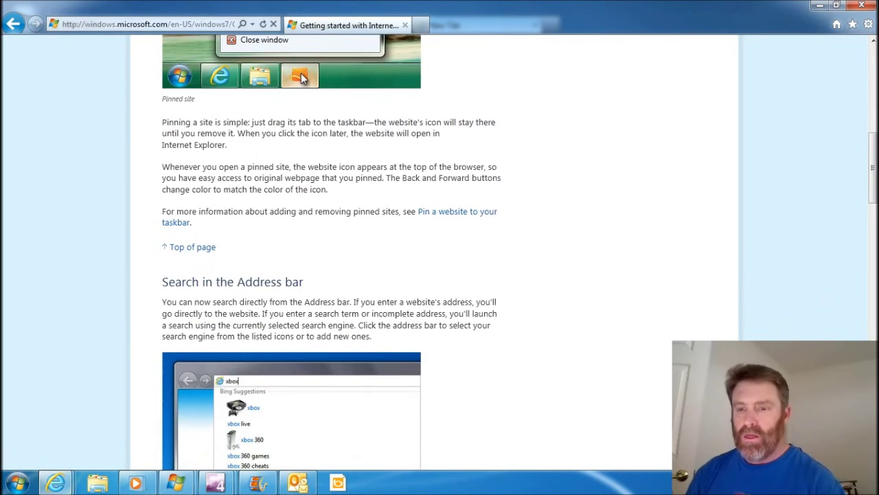
Step: Go to the "Work with tabs" section and review the commands available for the current tab without choosing one
{"action": "scroll", "coordinate": [440, 251], "scroll_direction": "down", "scroll_amount": 5}
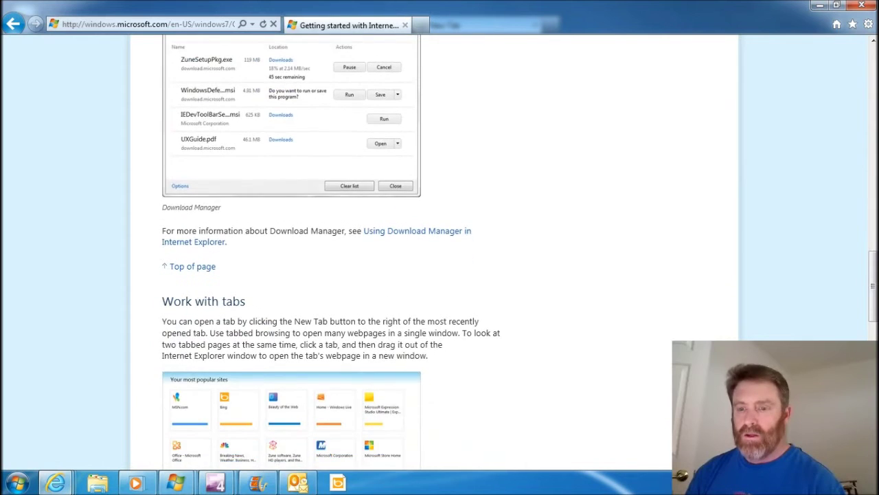
{"action": "scroll", "coordinate": [440, 251], "scroll_direction": "up", "scroll_amount": 1}
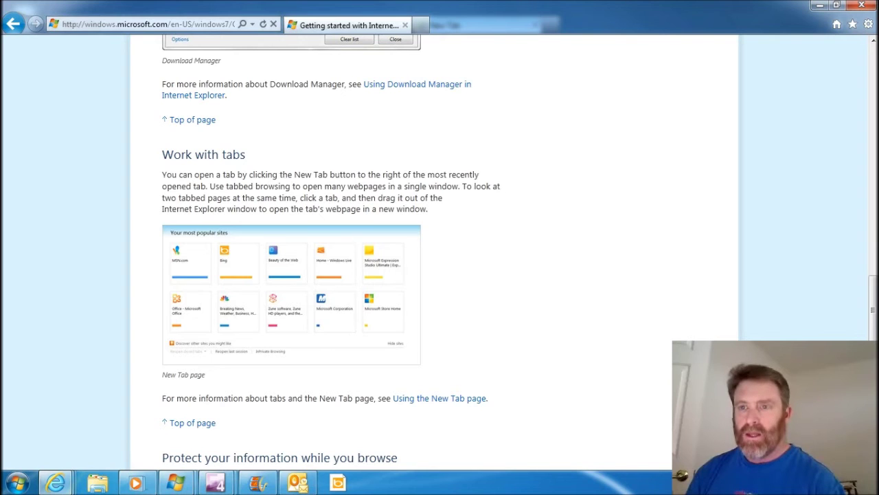
{"action": "right_click", "coordinate": [313, 25]}
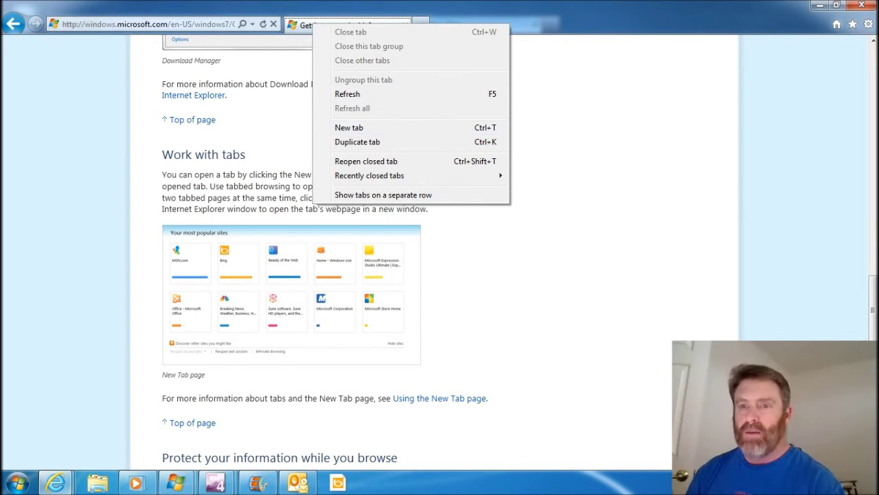
{"action": "key", "text": "Escape"}
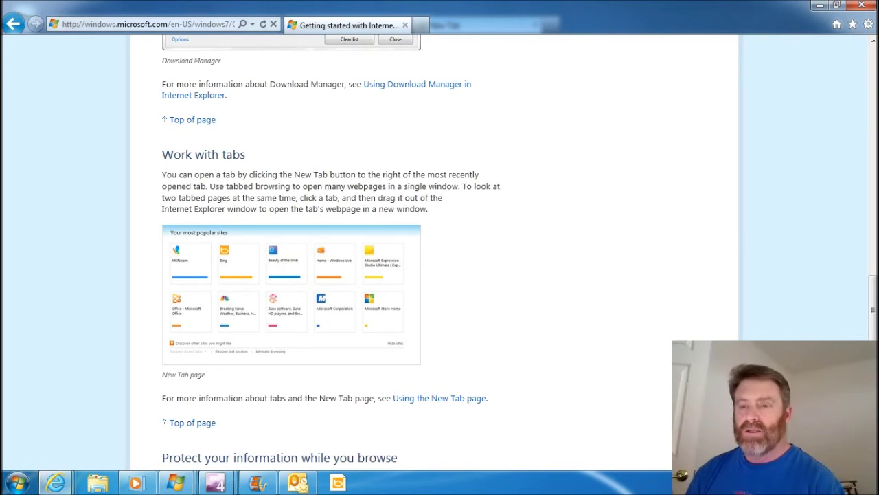
{"action": "scroll", "coordinate": [433, 247], "scroll_direction": "down", "scroll_amount": 1}
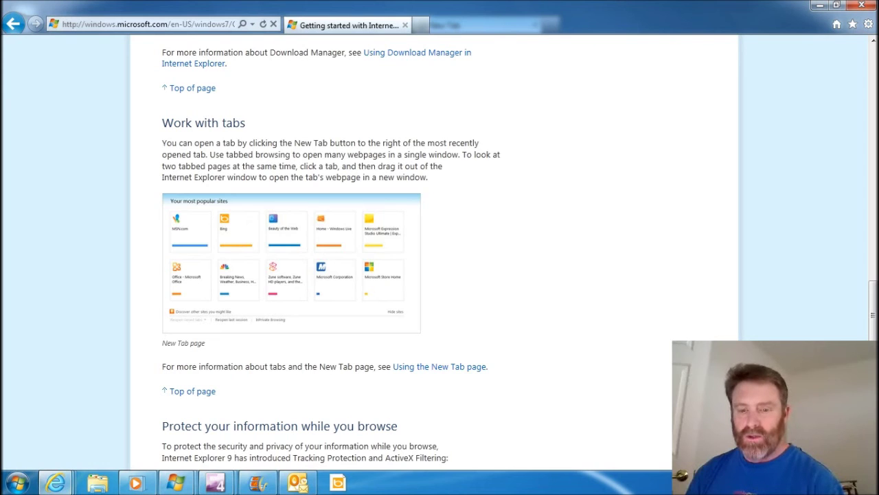
Step: Detach the New Tab from the Modern Web Standards window into its own window, and return to the "Getting started with Internet Explorer 9" page
{"action": "mouse_move", "coordinate": [54, 482]}
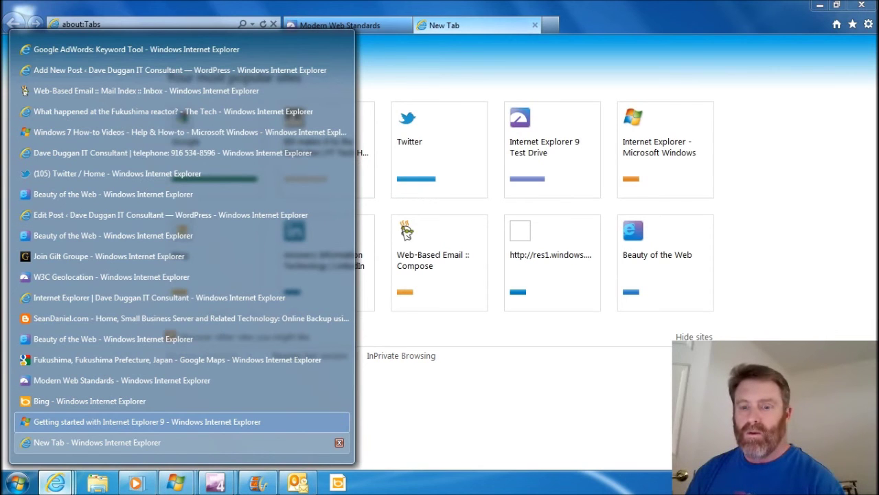
{"action": "left_click", "coordinate": [96, 441]}
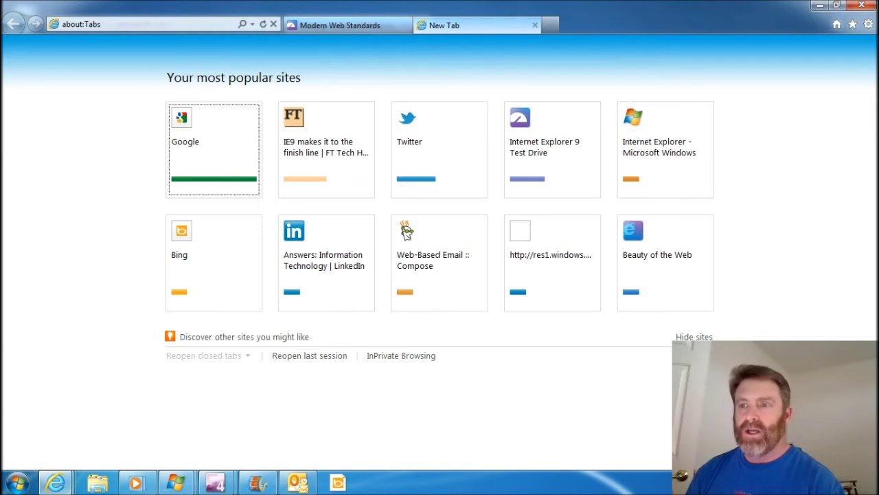
{"action": "left_click_drag", "start_coordinate": [467, 24], "coordinate": [512, 61]}
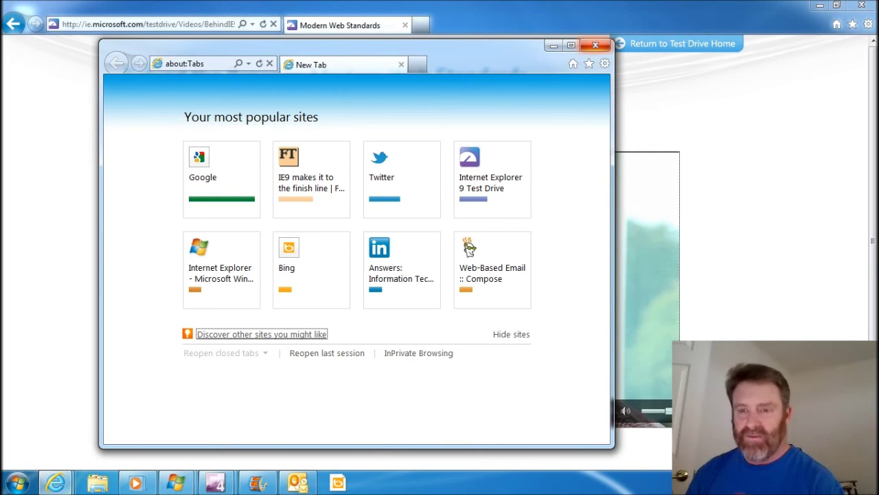
{"action": "left_click", "coordinate": [595, 45]}
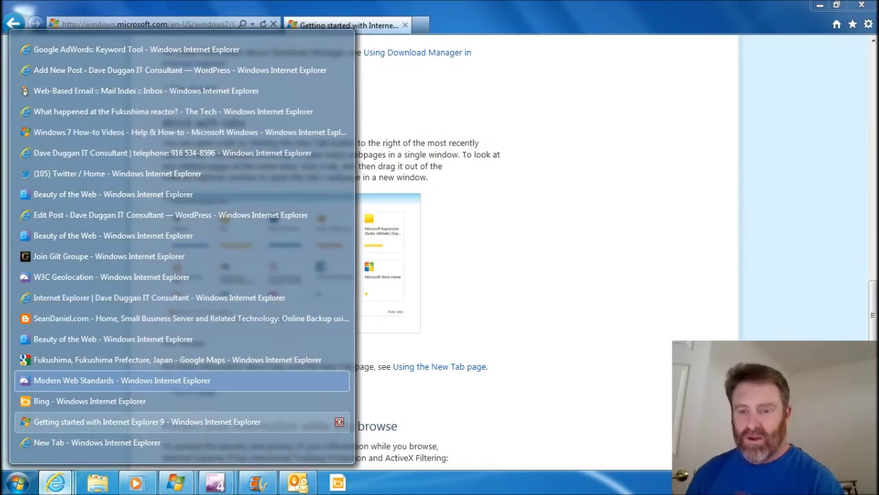
{"action": "left_click", "coordinate": [147, 421]}
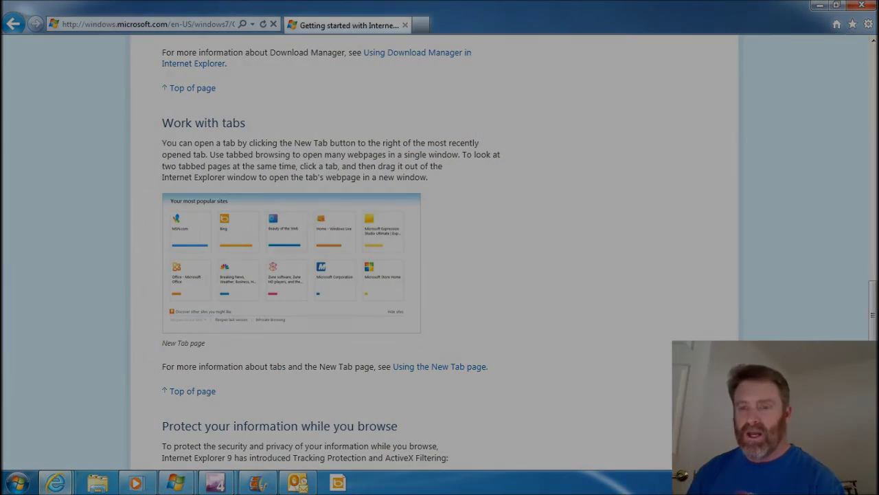